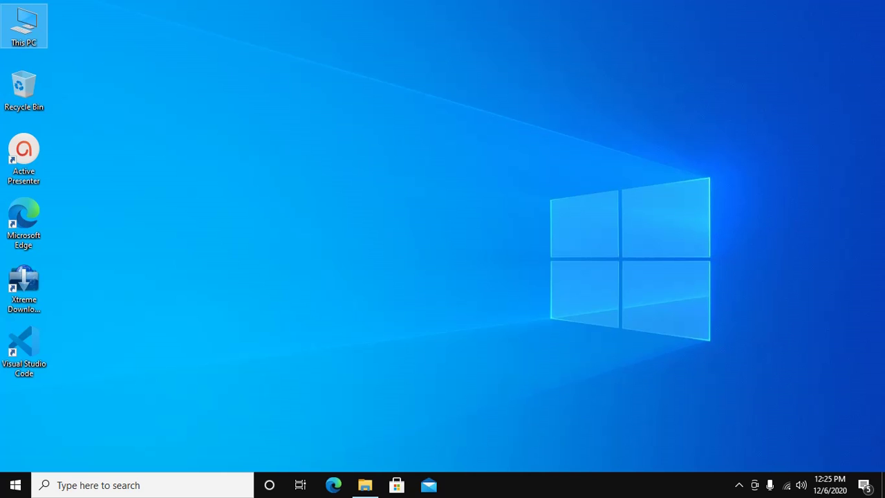
# Run jdk-11.0.9_windows-x64_bin.exe from Downloads > Programs, then minimize File Explorer
pyautogui.click(365, 484)
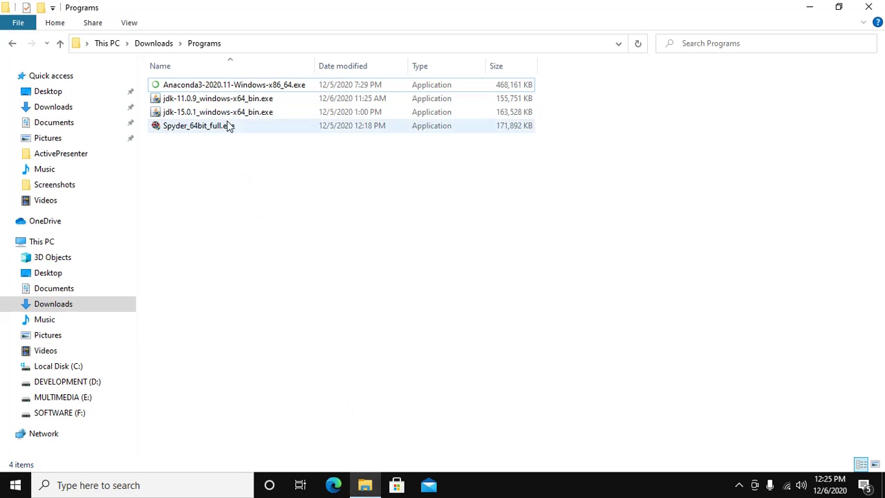
pyautogui.click(225, 103)
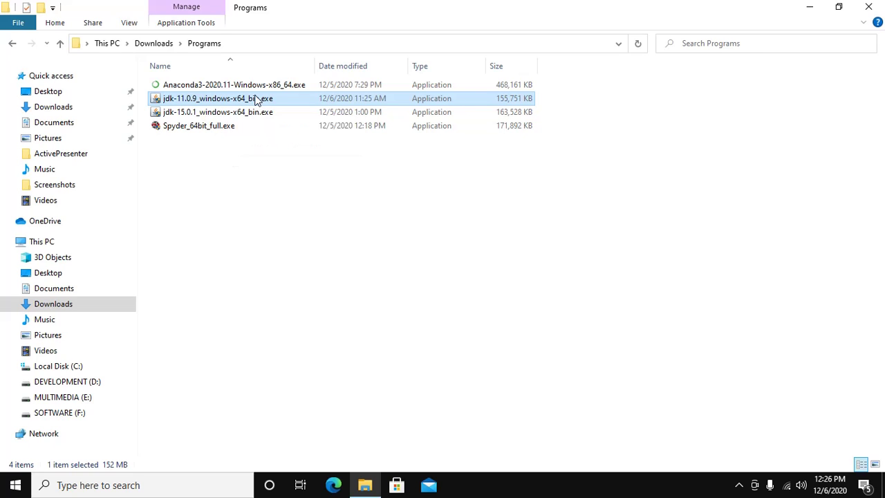
pyautogui.click(810, 6)
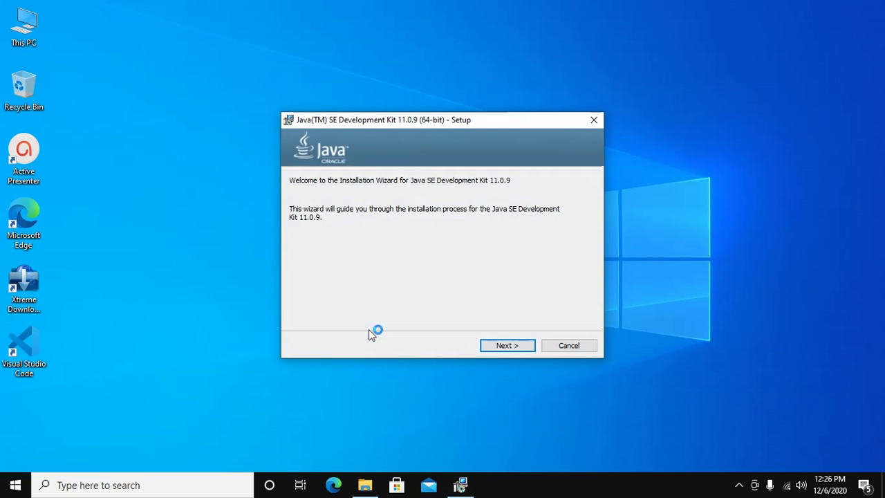
# Confirm the unchanged install folder C:\Program Files\Java\jdk-11.0.9\ and begin installing default features
pyautogui.click(497, 343)
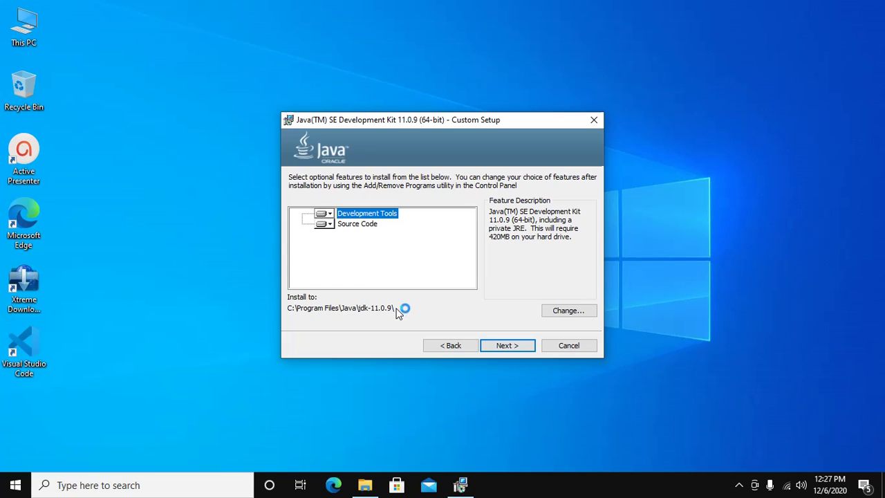
pyautogui.click(566, 310)
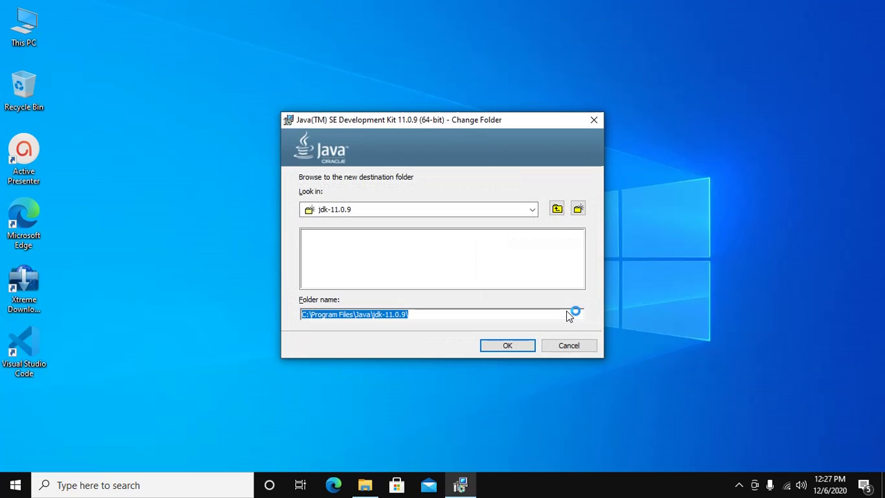
pyautogui.click(532, 209)
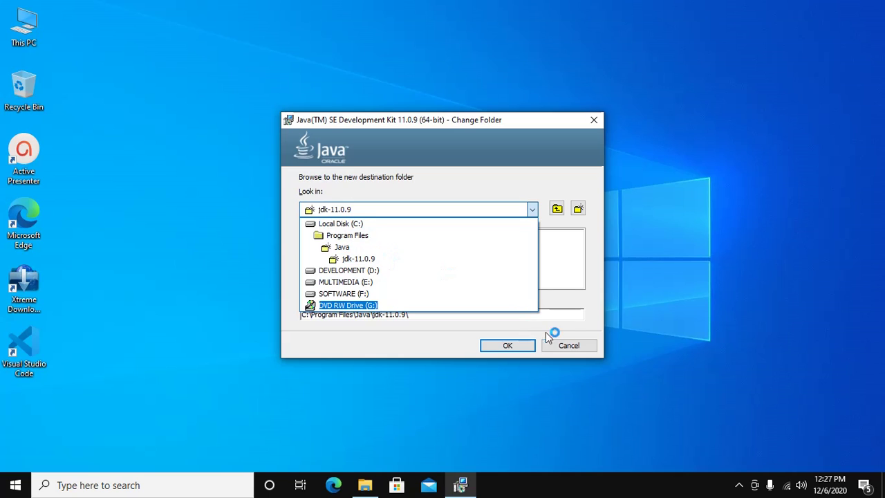
pyautogui.click(505, 177)
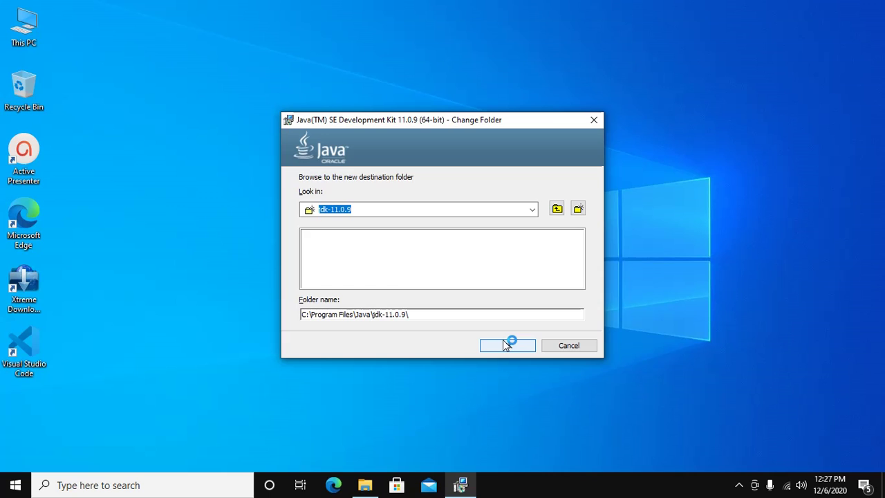
pyautogui.click(560, 345)
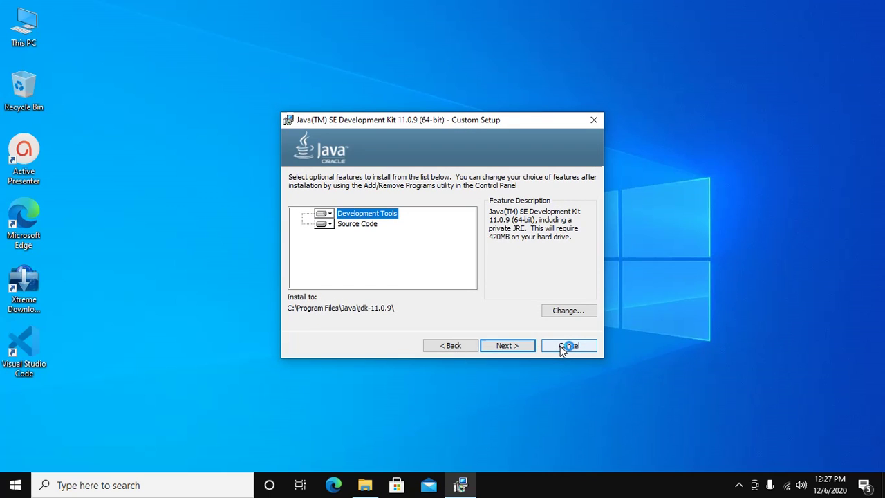
pyautogui.click(504, 345)
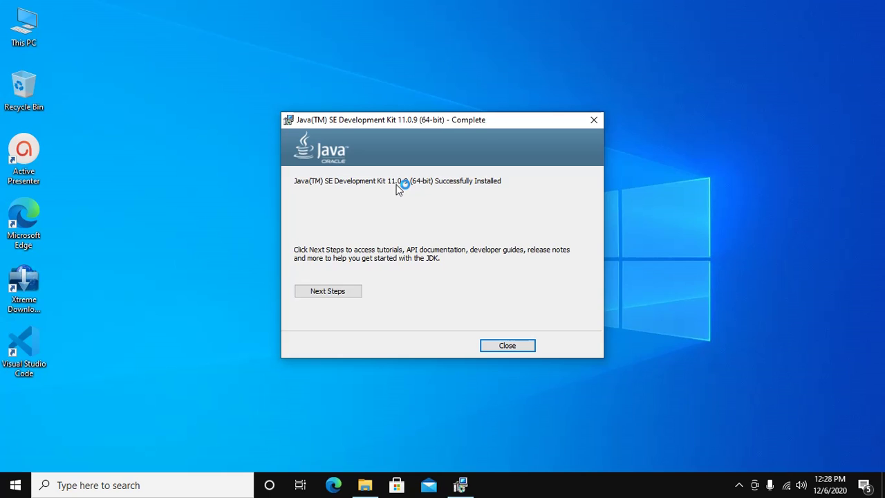
# Close the installer once JDK 11.0.9 (64-bit) reports successful installation
pyautogui.click(517, 345)
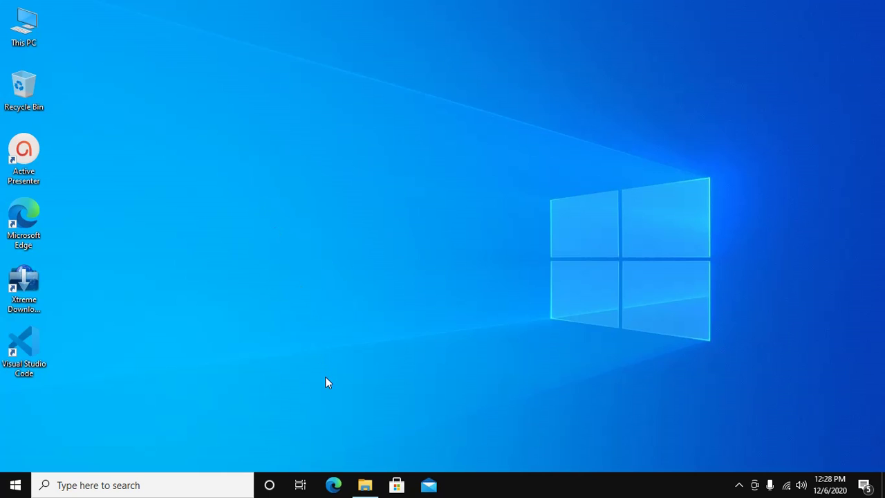
# Browse from This PC to C:\Program Files\Java\jdk-11.0.9\bin
pyautogui.doubleClick(41, 23)
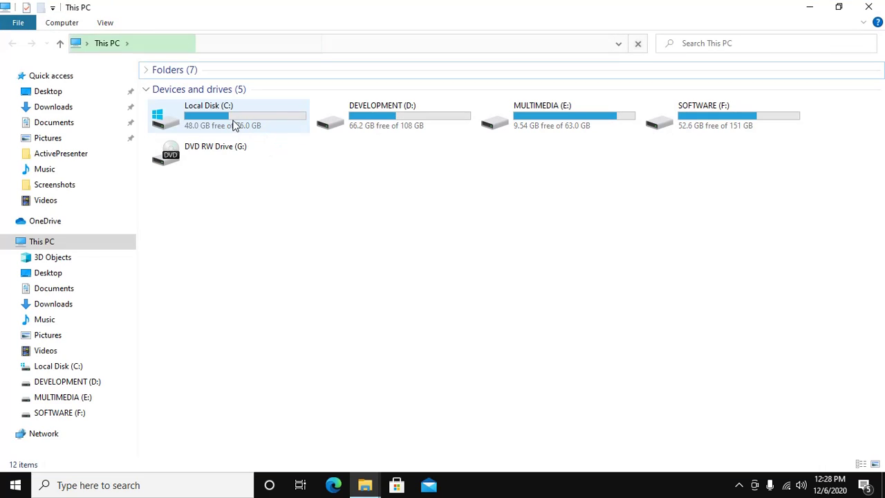
pyautogui.click(235, 125)
pyautogui.doubleClick(235, 125)
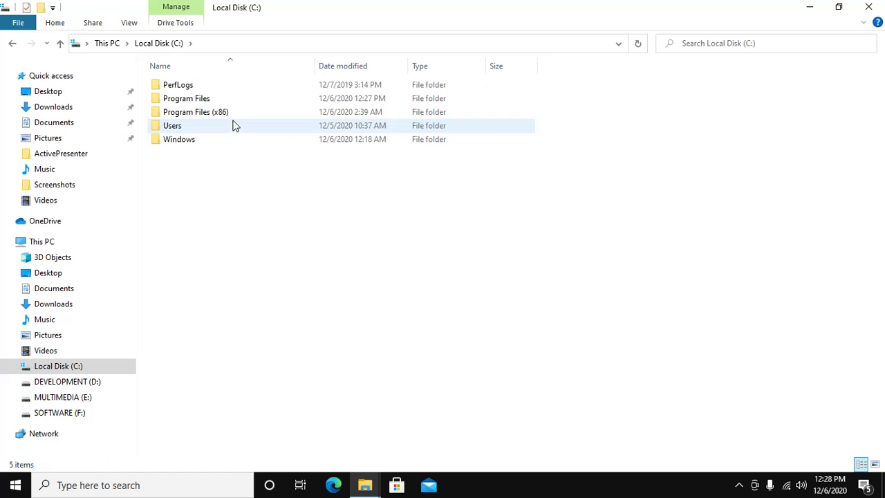
pyautogui.doubleClick(205, 103)
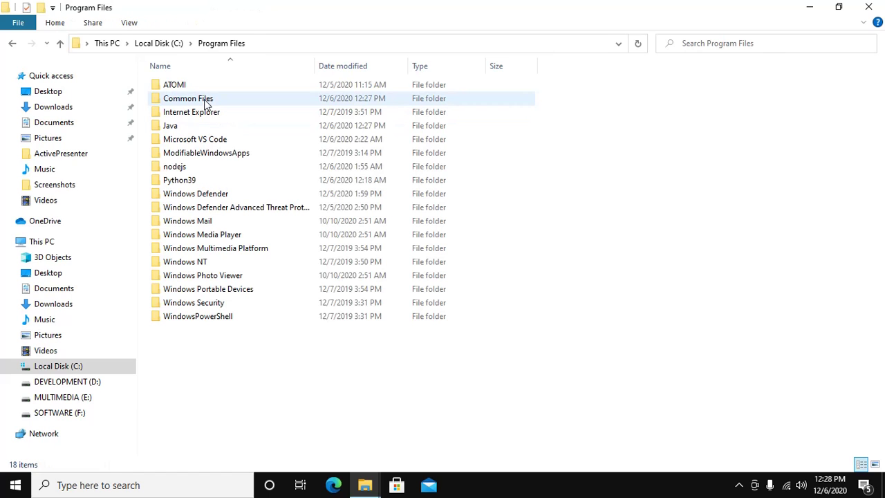
pyautogui.doubleClick(191, 130)
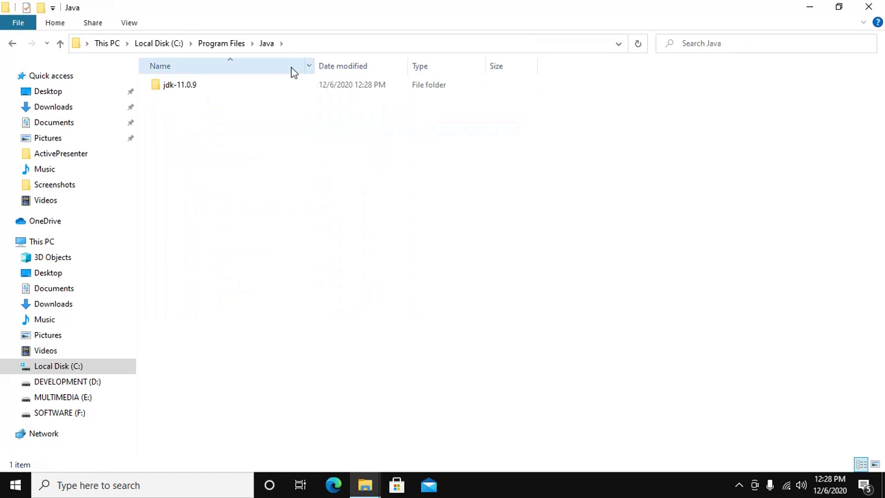
pyautogui.click(207, 86)
pyautogui.doubleClick(207, 86)
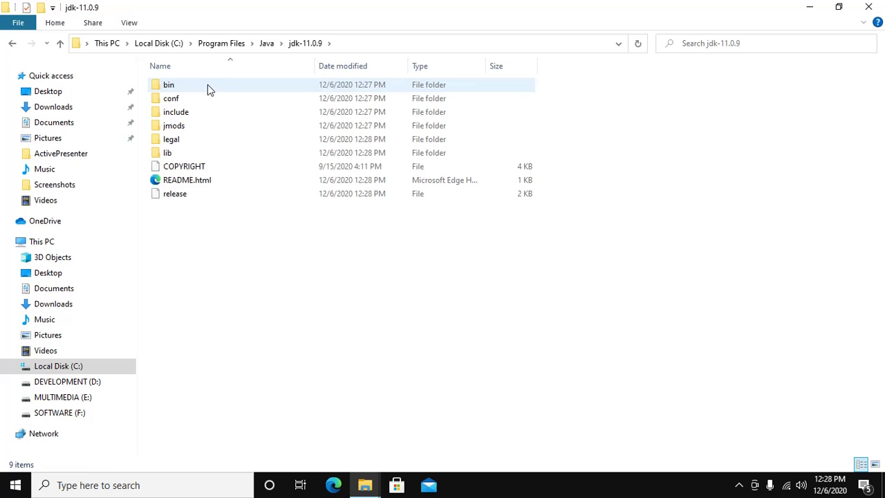
pyautogui.click(207, 84)
pyautogui.doubleClick(206, 83)
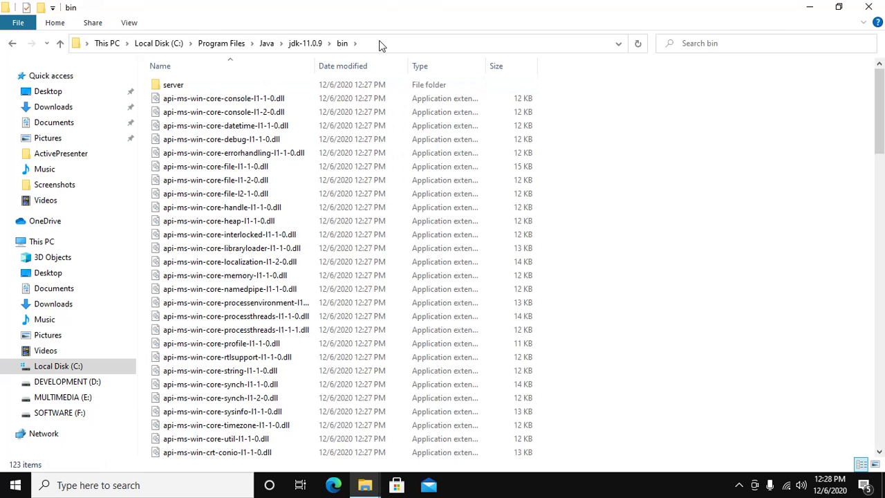
# Copy the bin folder's full path from the address bar
pyautogui.click(382, 45)
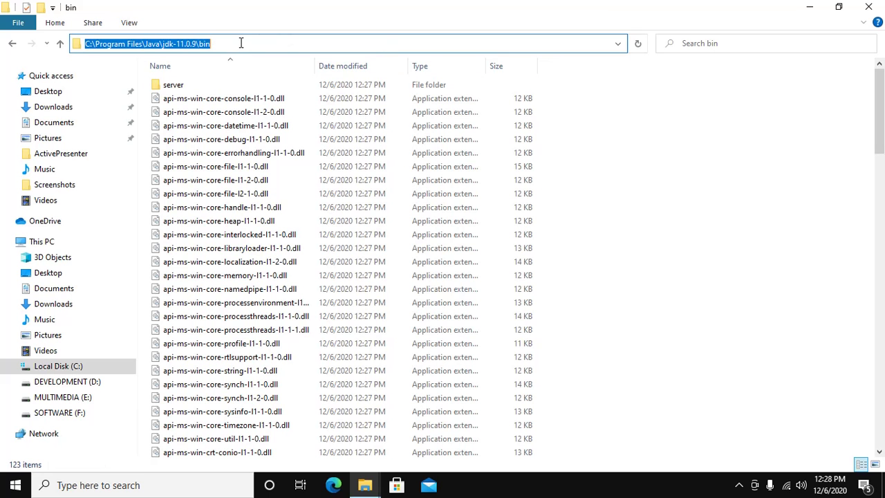
pyautogui.moveTo(241, 43); pyautogui.dragTo(65, 40)
pyautogui.hotkey('ctrl', 'c')
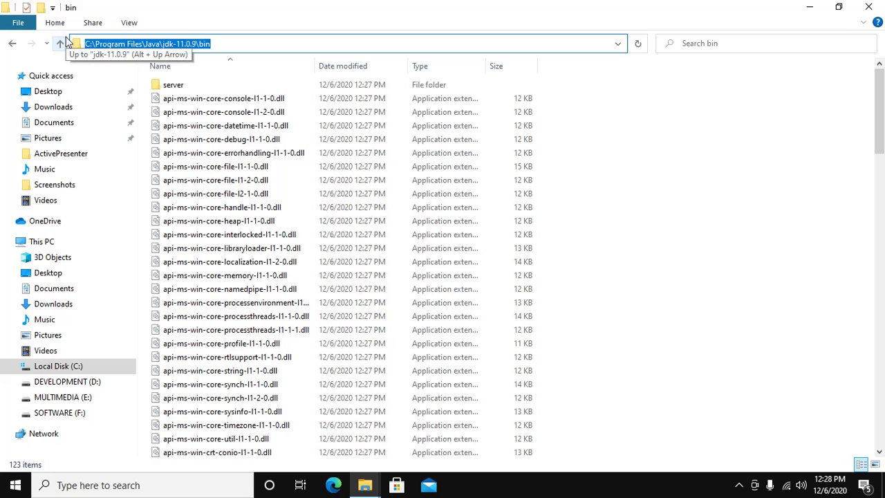
pyautogui.click(783, 102)
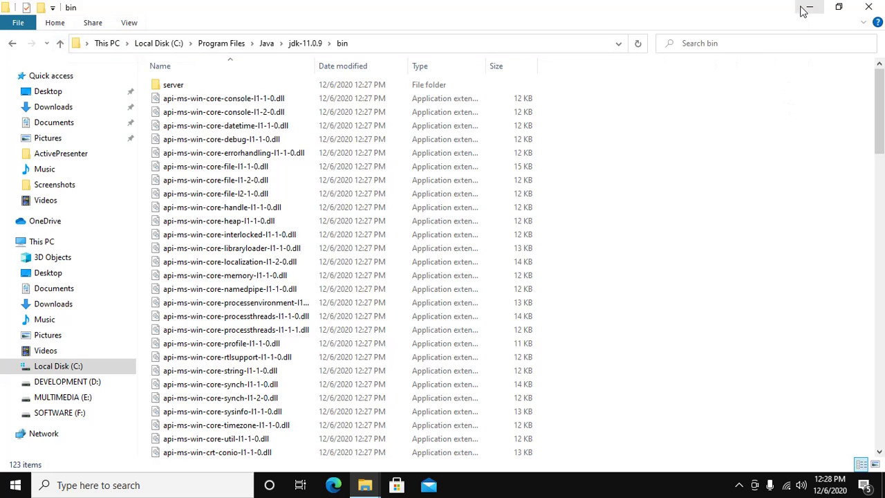
# Search 'env', open 'Edit the system environment variables', and minimize File Explorer
pyautogui.click(111, 485)
pyautogui.write('e')
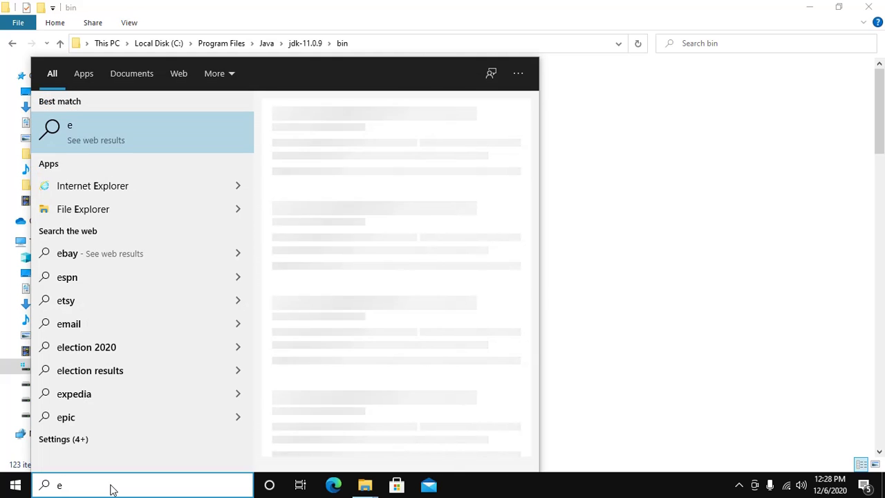
pyautogui.write('nv')
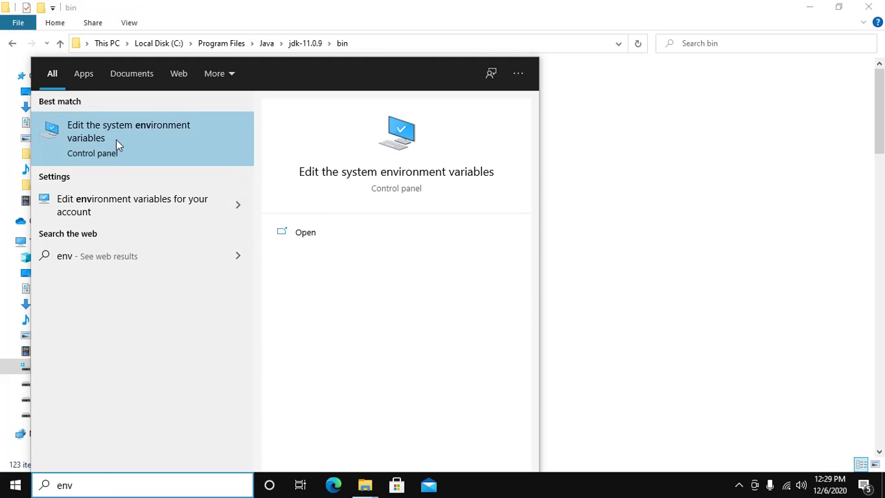
pyautogui.click(130, 139)
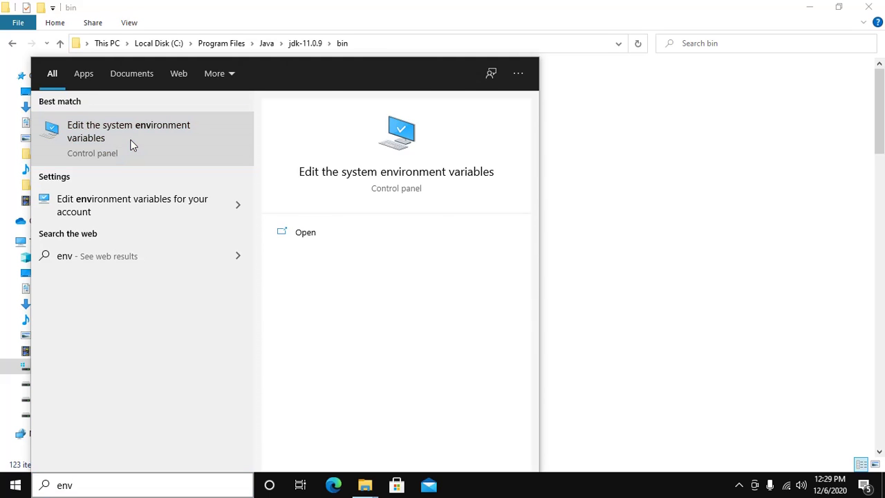
pyautogui.click(810, 7)
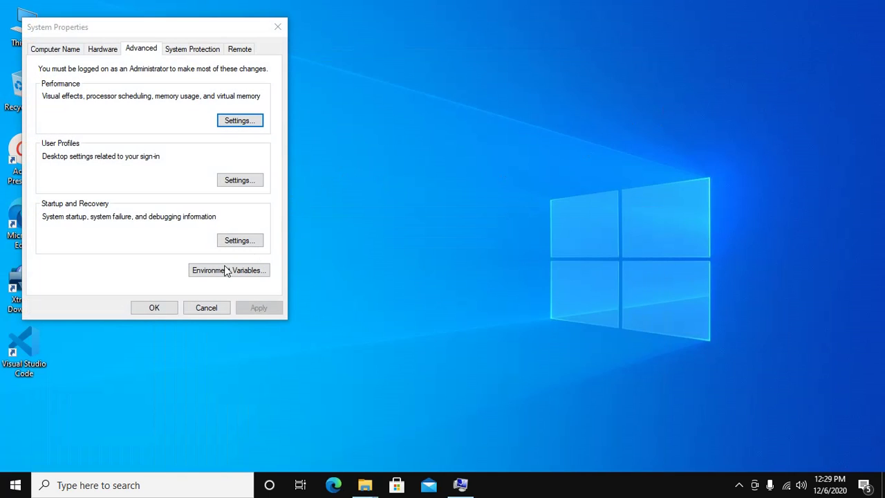
# Create system variable JAVA_HOME with value C:\Program Files\Java\jdk-11.0.9\bin
pyautogui.click(200, 272)
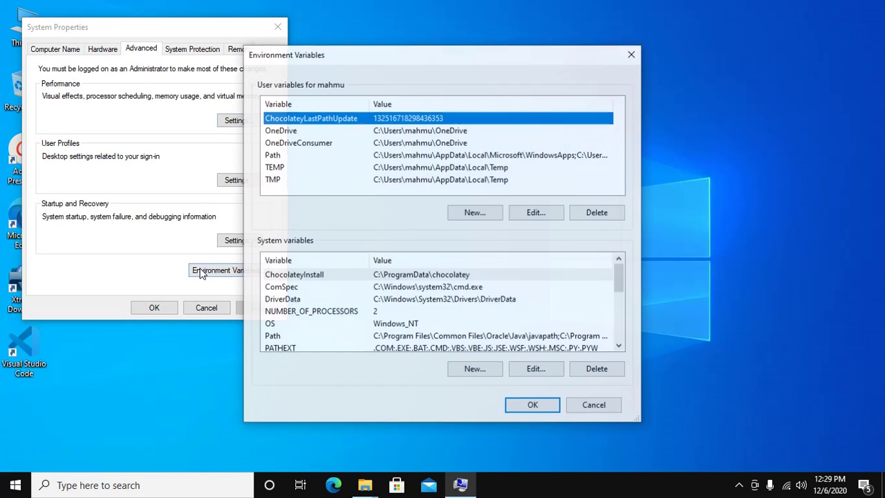
pyautogui.click(271, 323)
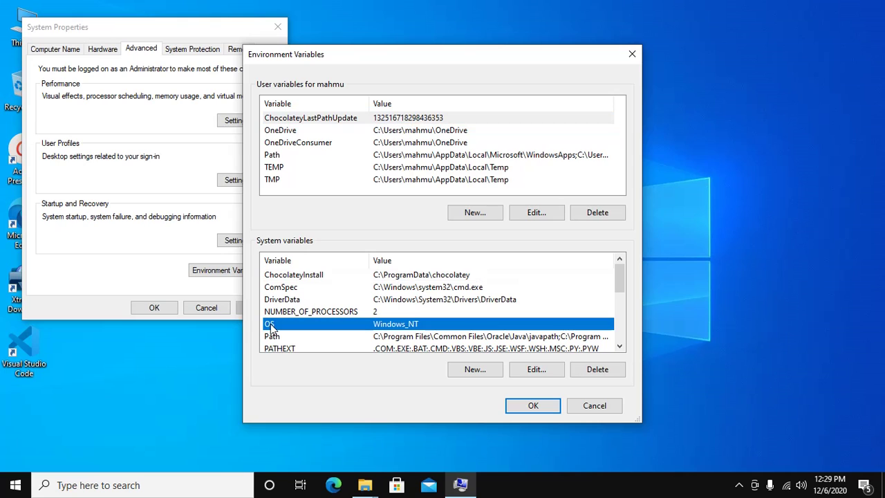
pyautogui.click(475, 369)
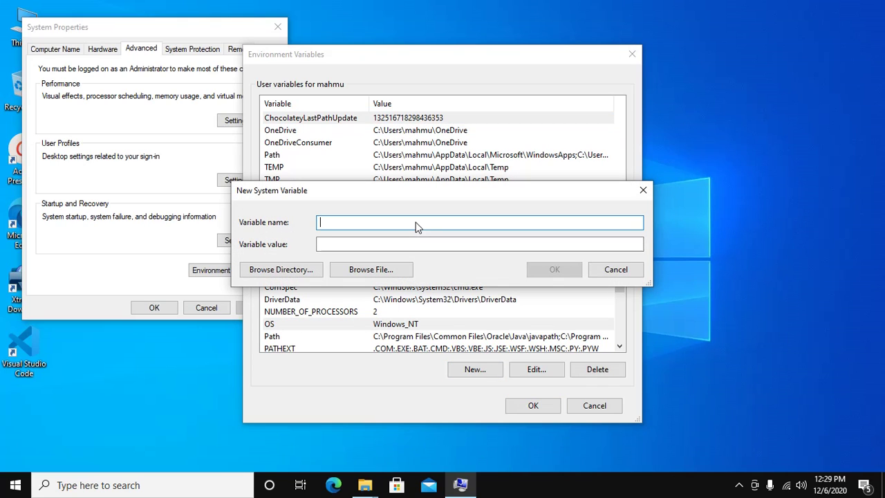
pyautogui.write('JAVA_HOME')
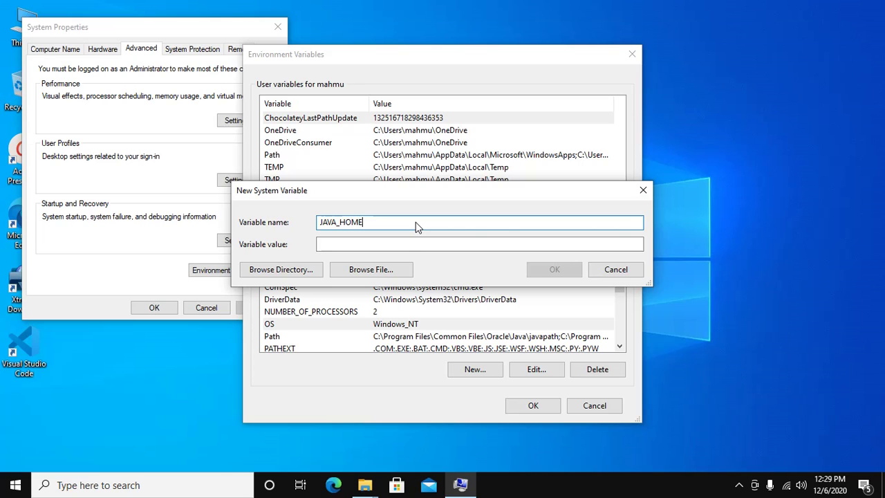
pyautogui.click(401, 240)
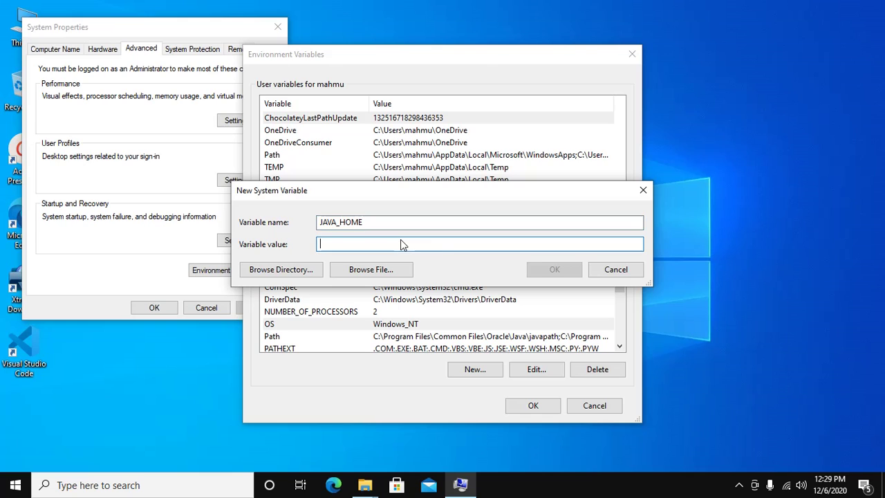
pyautogui.hotkey('ctrl', 'v')
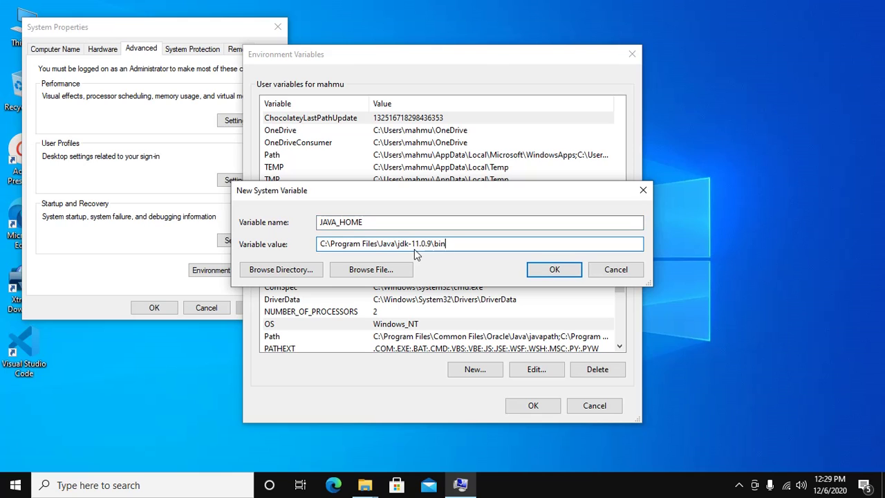
pyautogui.click(552, 269)
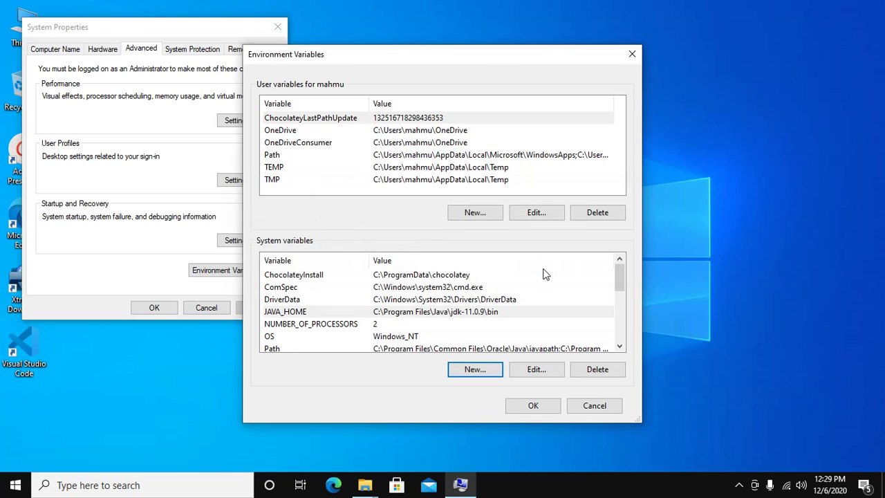
pyautogui.click(533, 406)
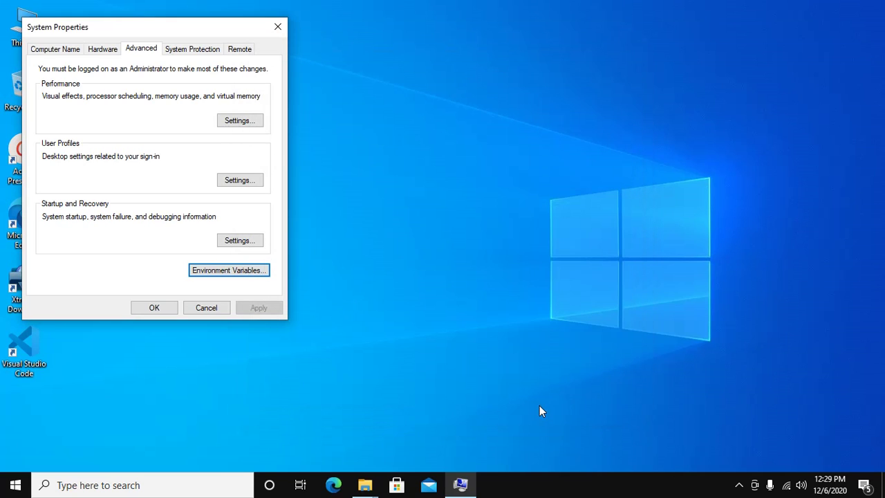
# Close System Properties with OK and bring up the Windows Search panel
pyautogui.click(154, 307)
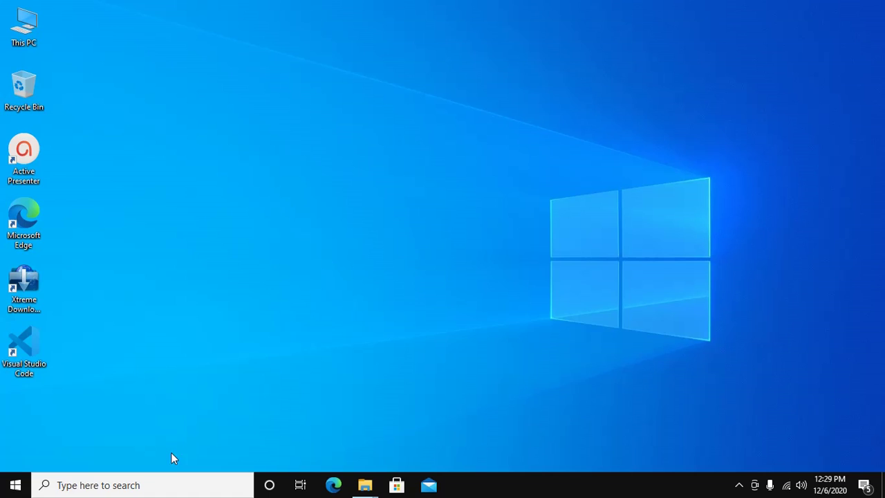
pyautogui.click(152, 486)
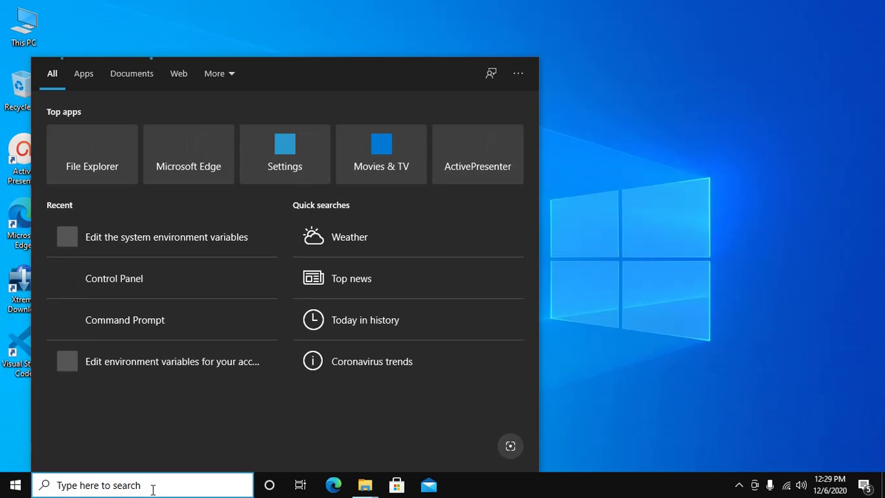